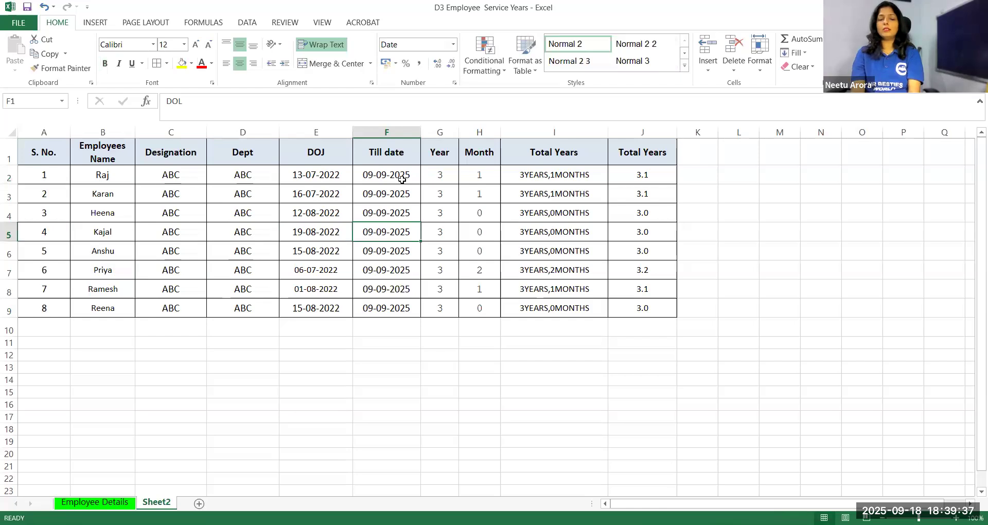
- Review the Year, Month and both Total Years columns of the employee service table
click(451, 177)
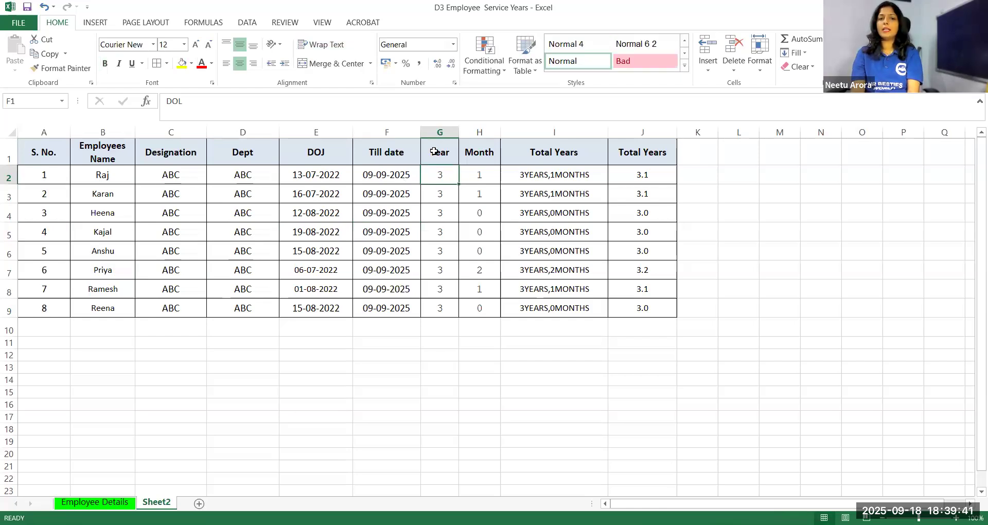
key(shift+Down)
drag(492, 158, 490, 250)
drag(566, 153, 585, 250)
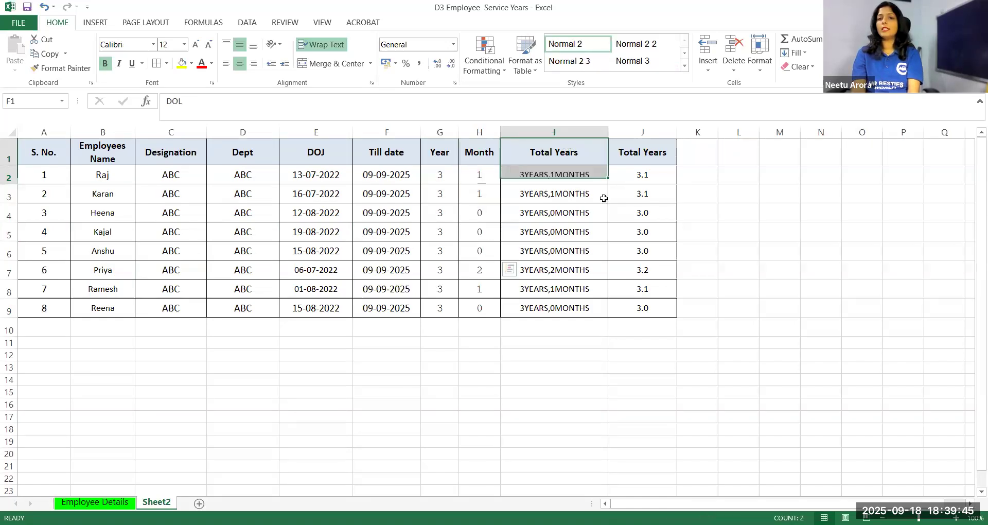
drag(643, 153, 648, 194)
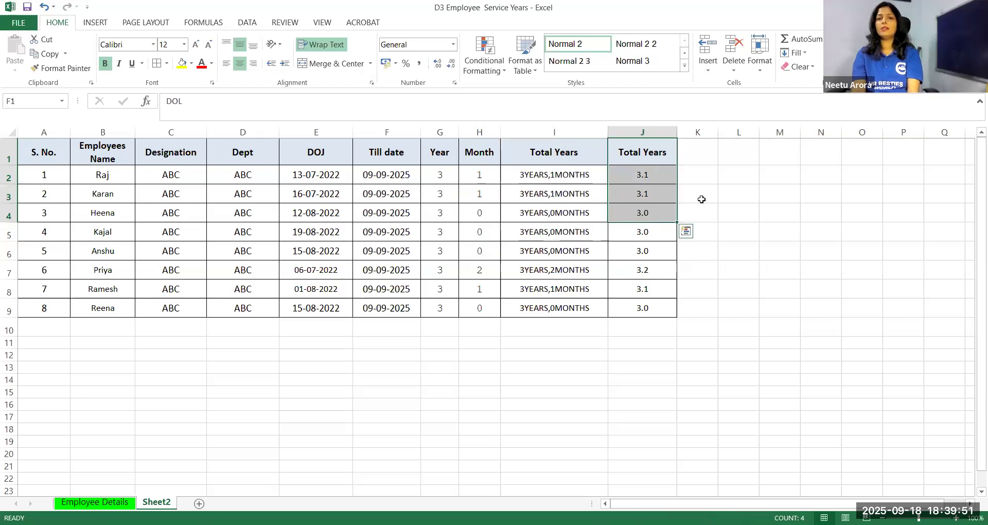
click(550, 177)
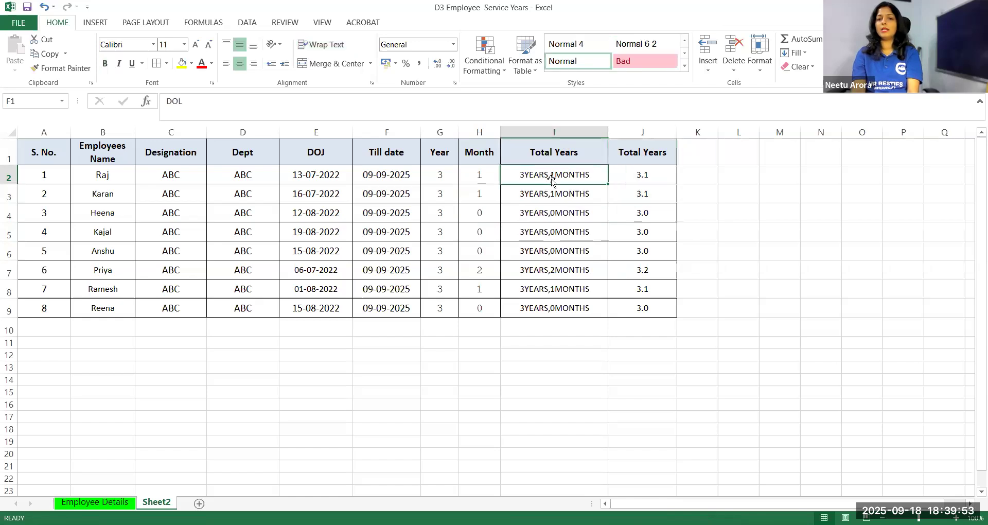
- Inspect the Year formula in the first employee row along with the DOJ and Till date cells it references
double_click(450, 174)
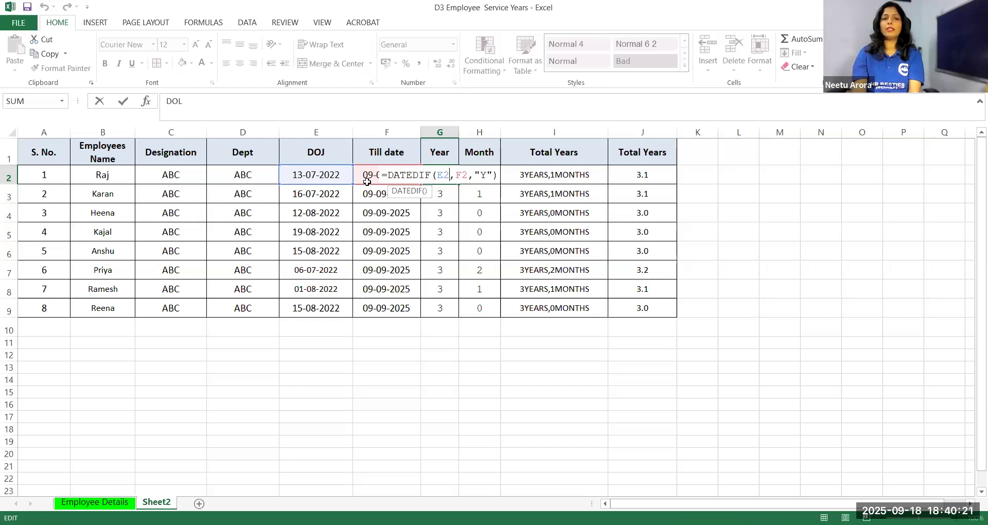
click(317, 179)
click(386, 178)
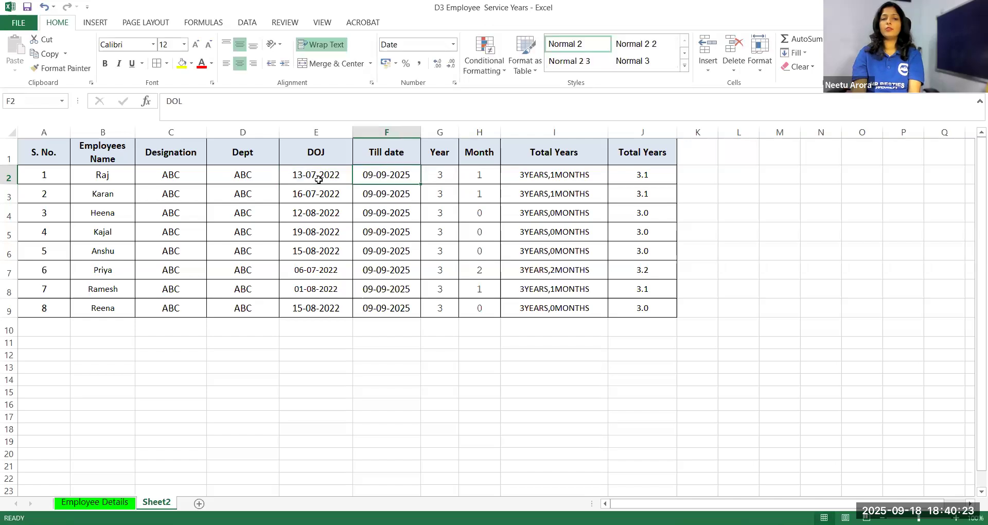
click(318, 179)
click(395, 181)
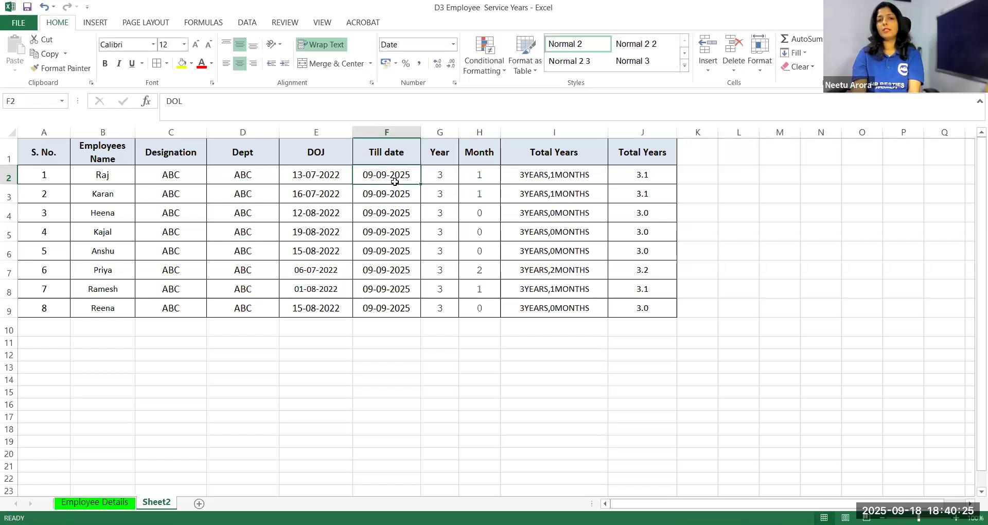
click(442, 180)
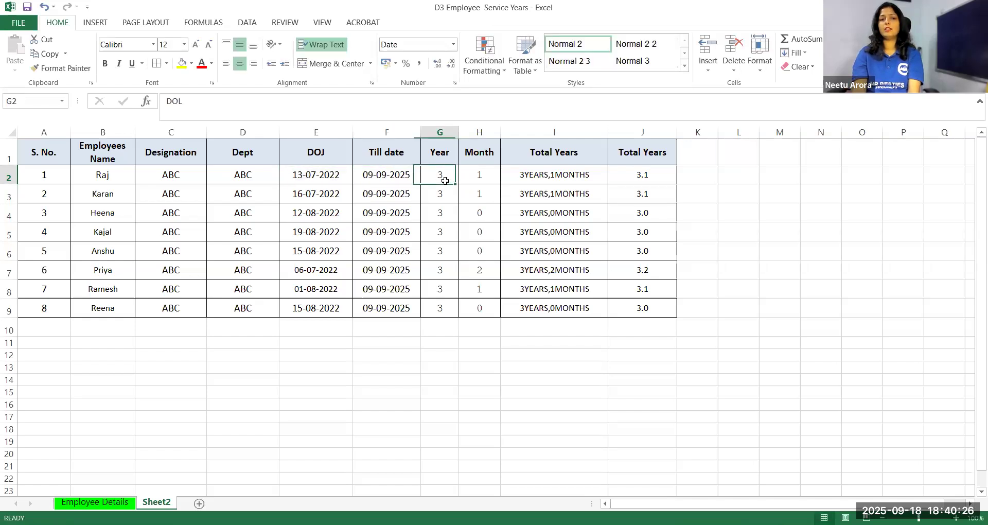
- Inspect the first employee's Month formula and the formula in column I that combines years and months as text
double_click(492, 176)
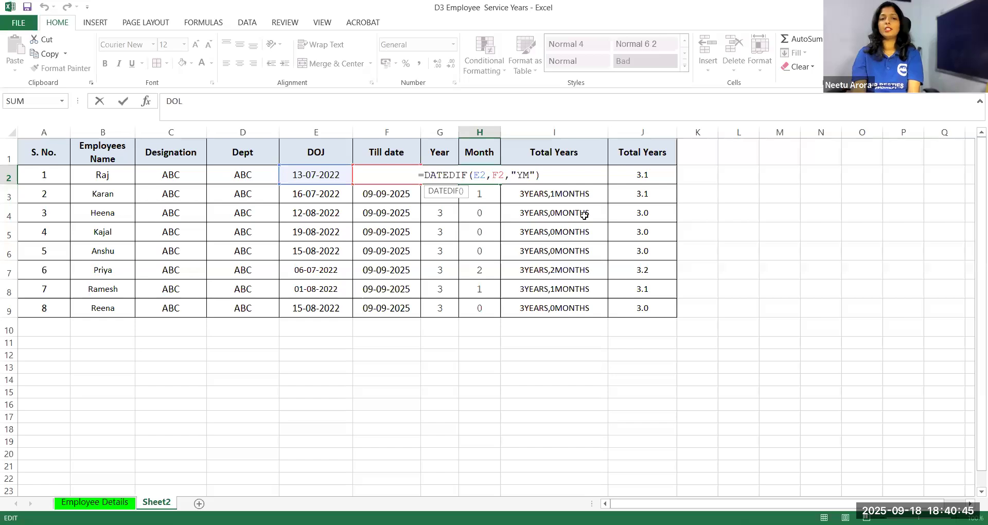
key(Return)
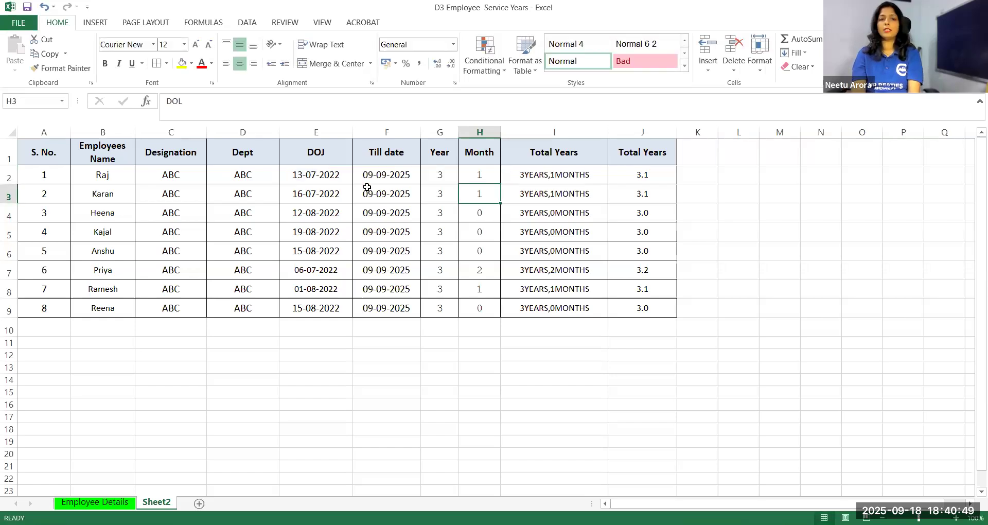
click(581, 178)
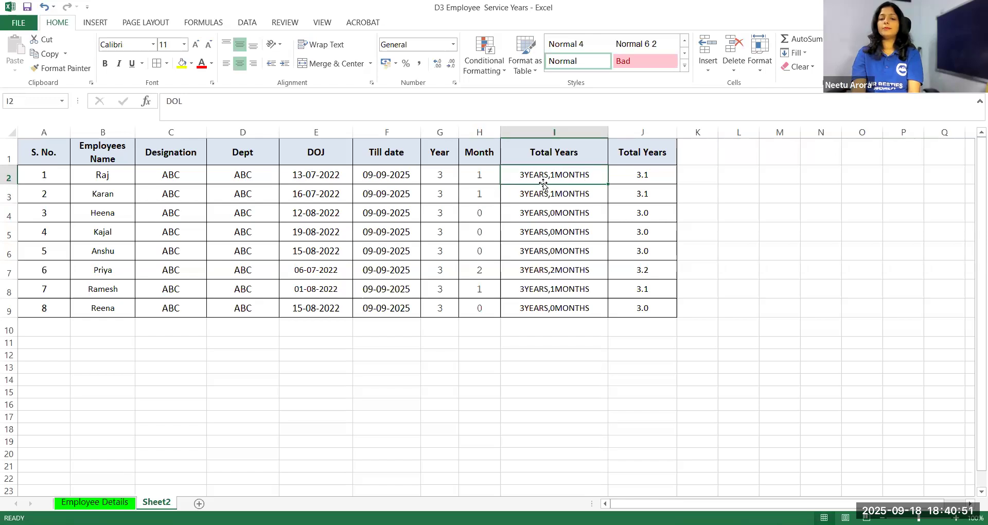
double_click(591, 180)
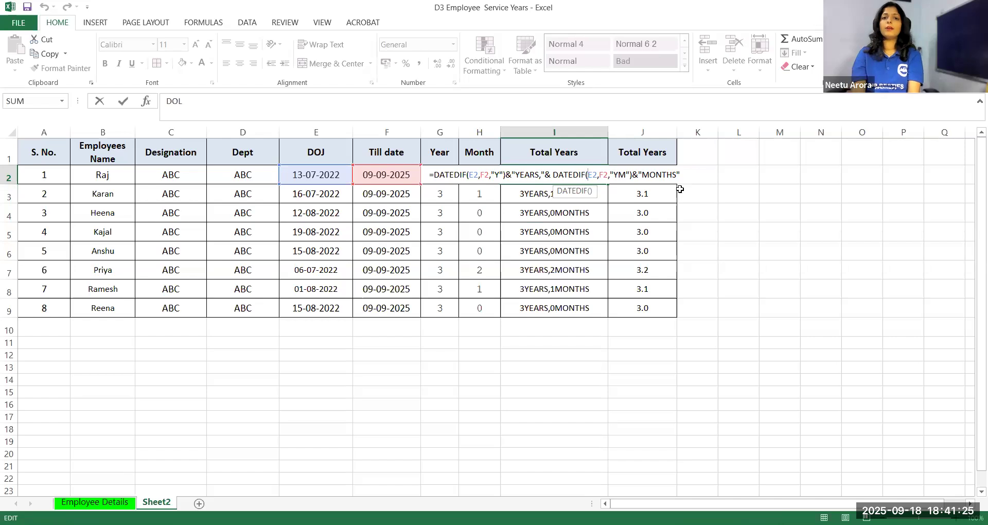
key(Return)
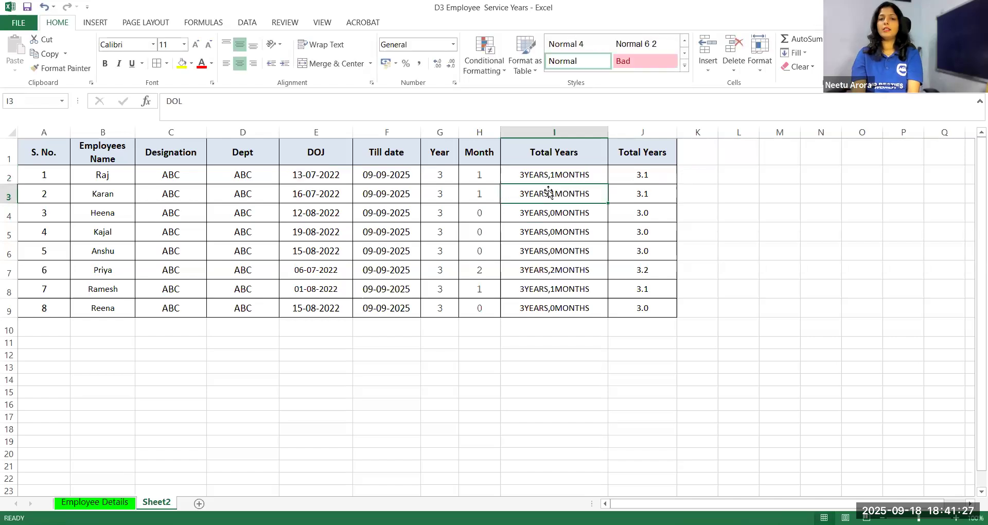
- Compare the decimal-style Total Years values in column J with the Year column and the text Total Years in column I
key(Up)
key(Right)
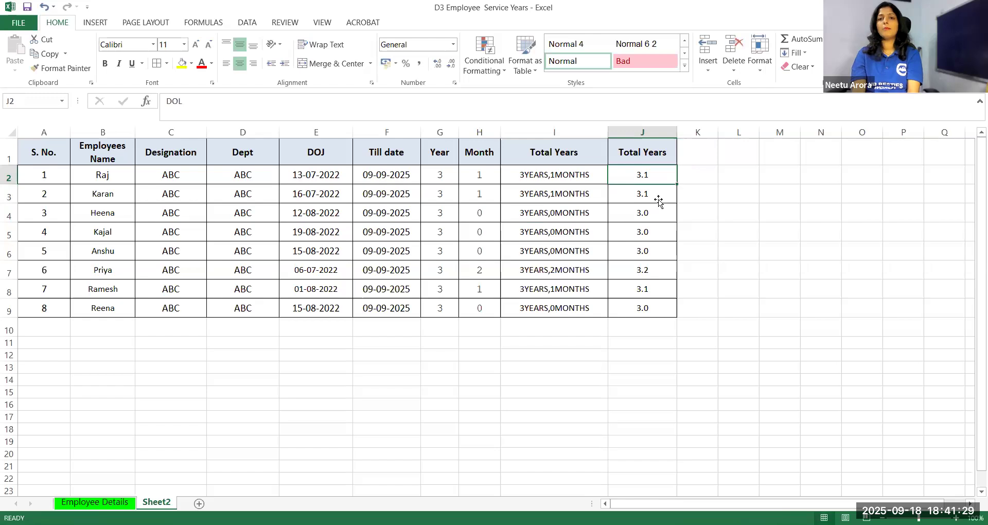
shift+click(646, 307)
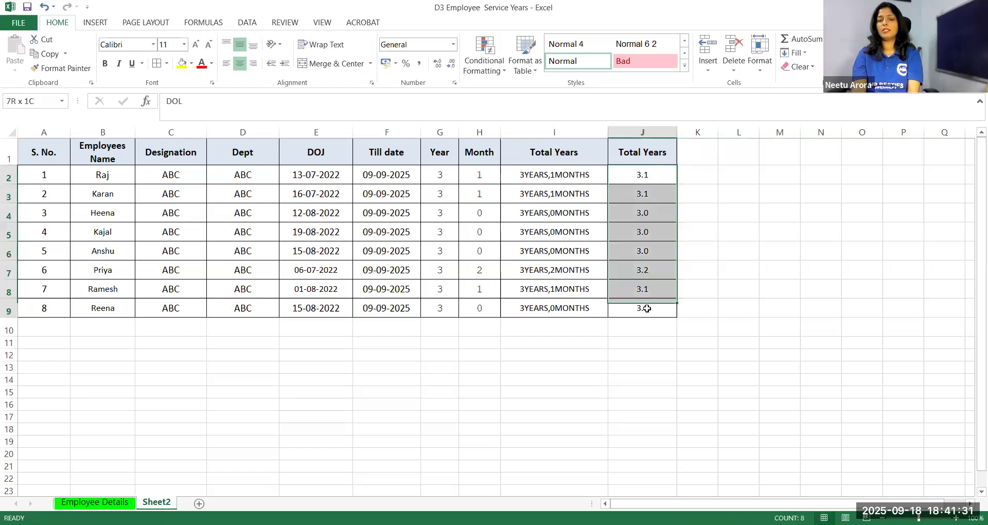
click(439, 135)
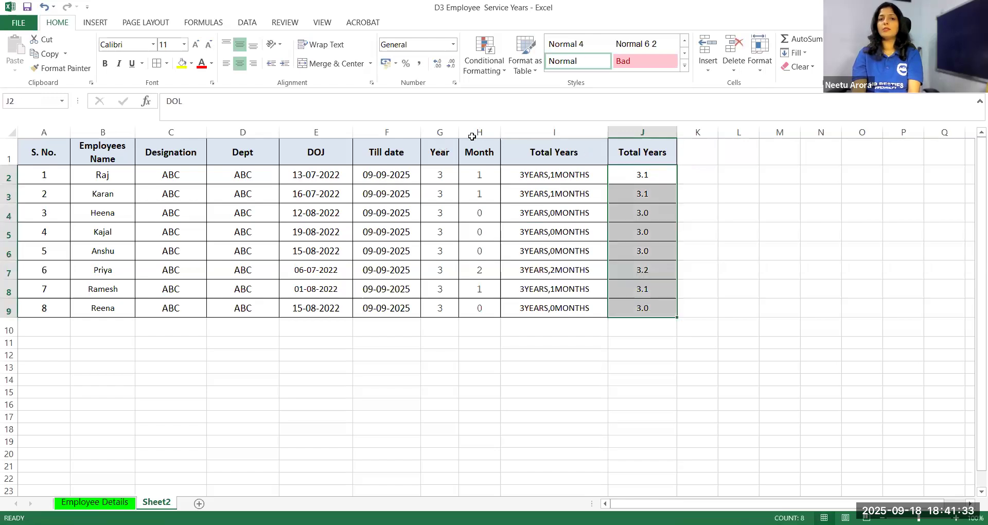
click(597, 173)
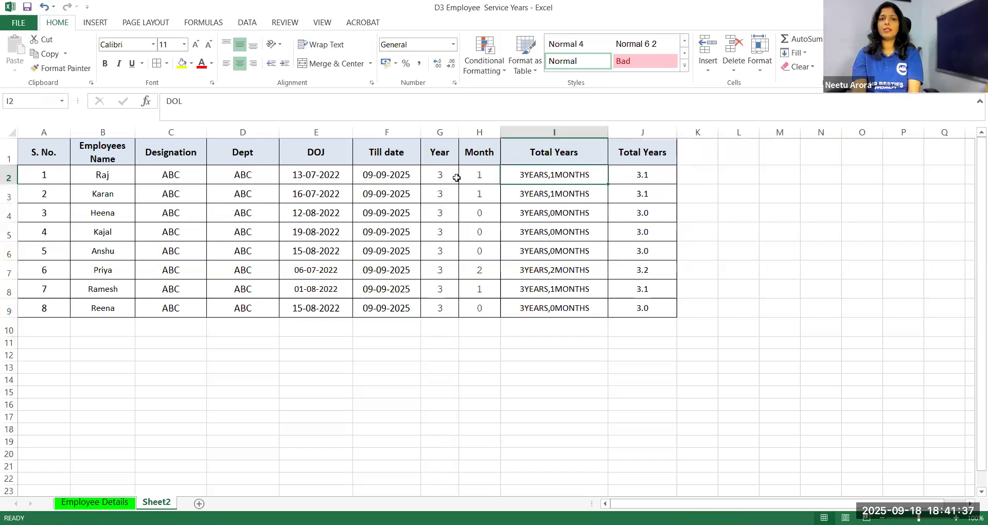
drag(437, 175, 434, 292)
drag(556, 178, 554, 307)
drag(644, 148, 635, 328)
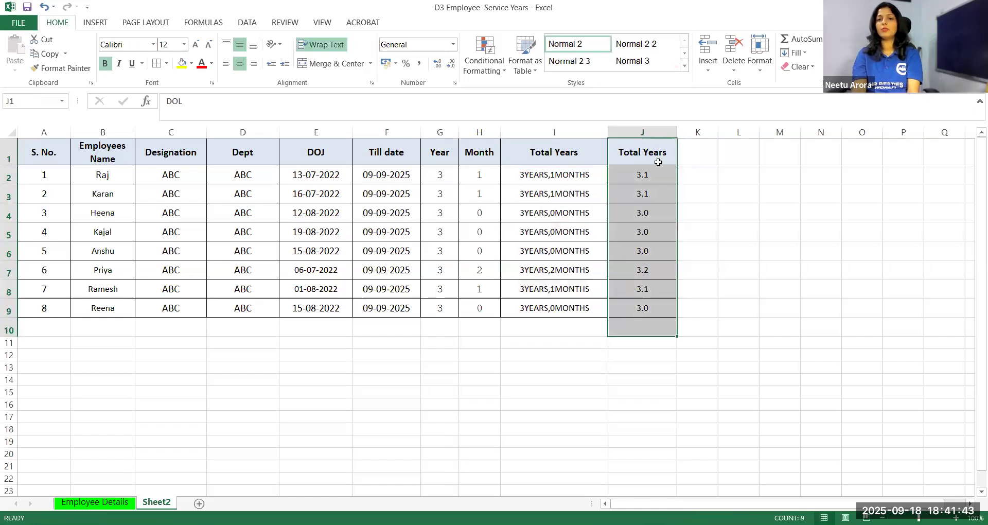
key(ctrl+space)
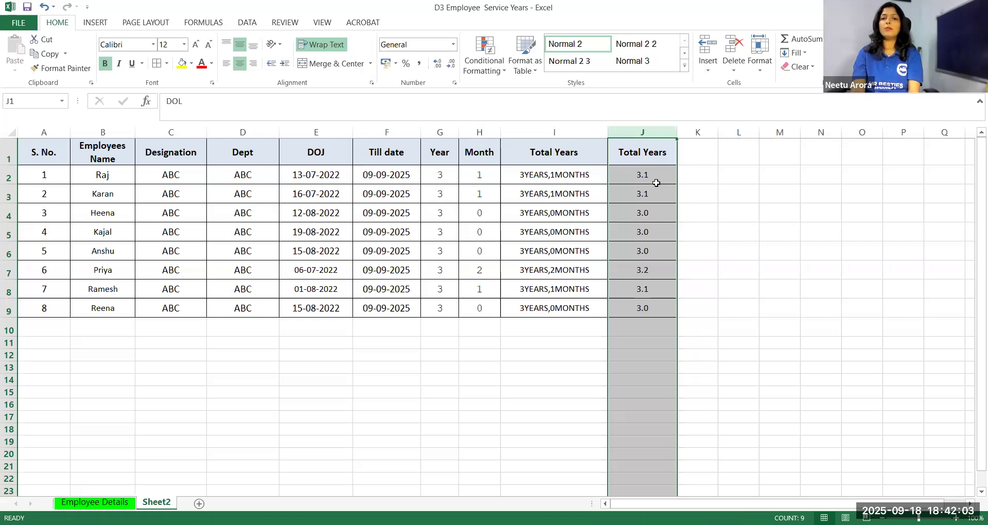
- Inspect the column J Total Years formulas in rows 2 and 3 that join the Year and Month cells
click(657, 183)
double_click(655, 180)
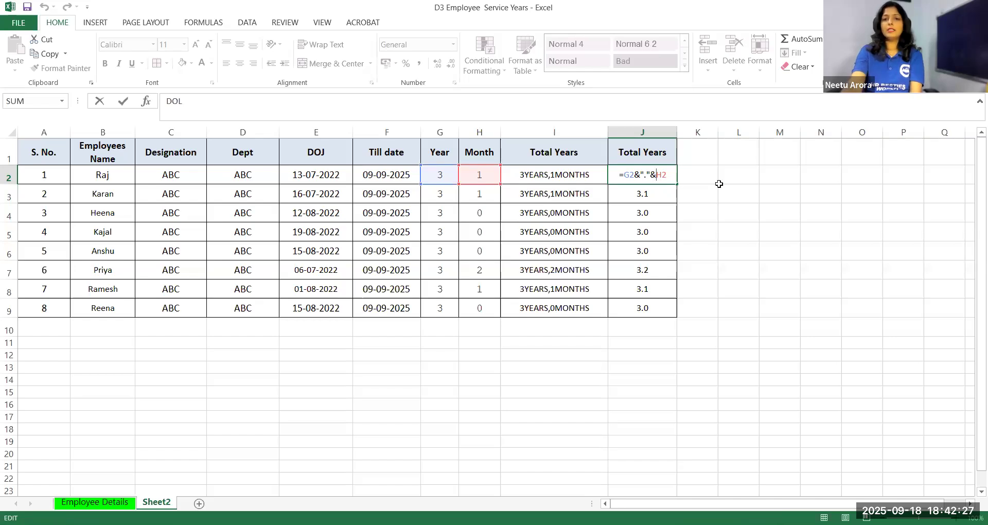
key(Return)
key(Up)
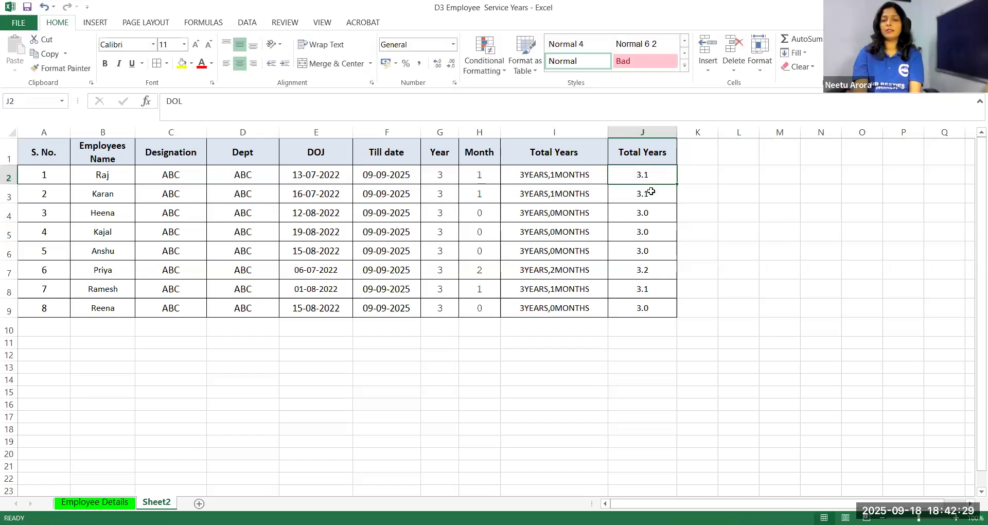
double_click(625, 202)
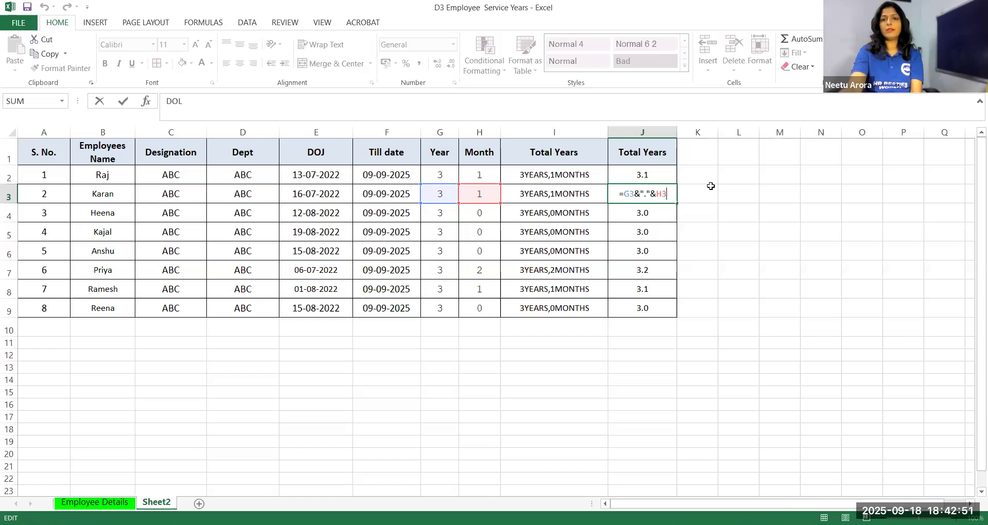
key(Return)
click(741, 193)
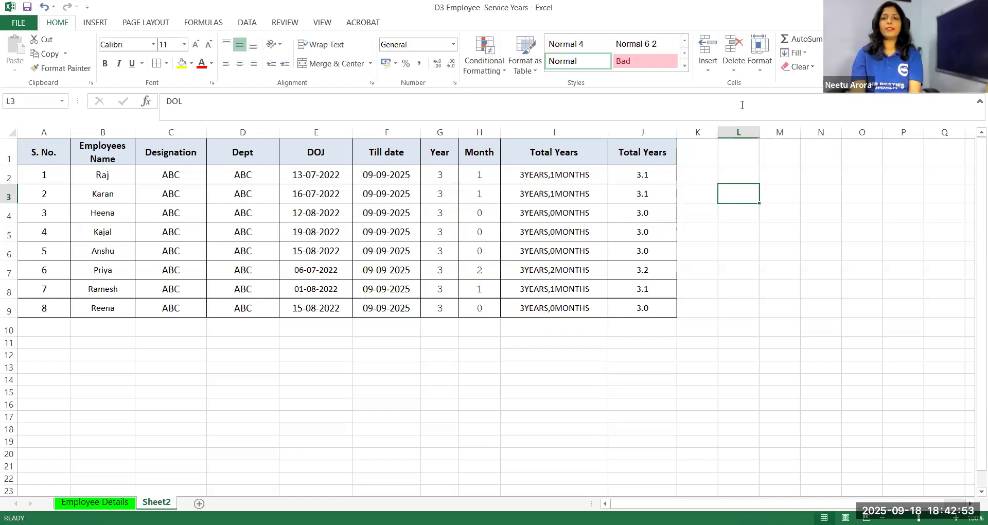